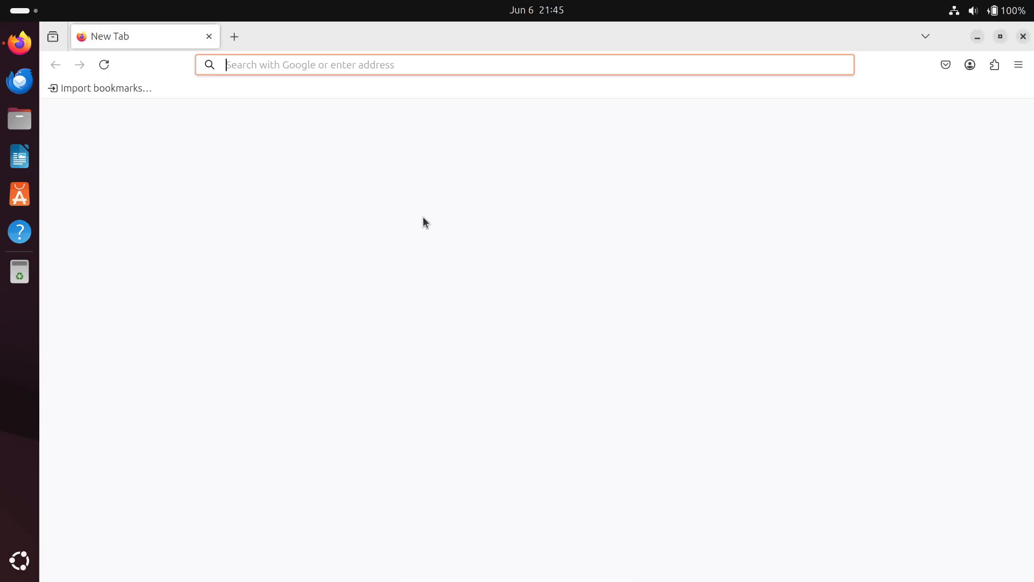
Search the web for 'ubuntu touch ota-9' via the address bar suggestion
click(311, 65)
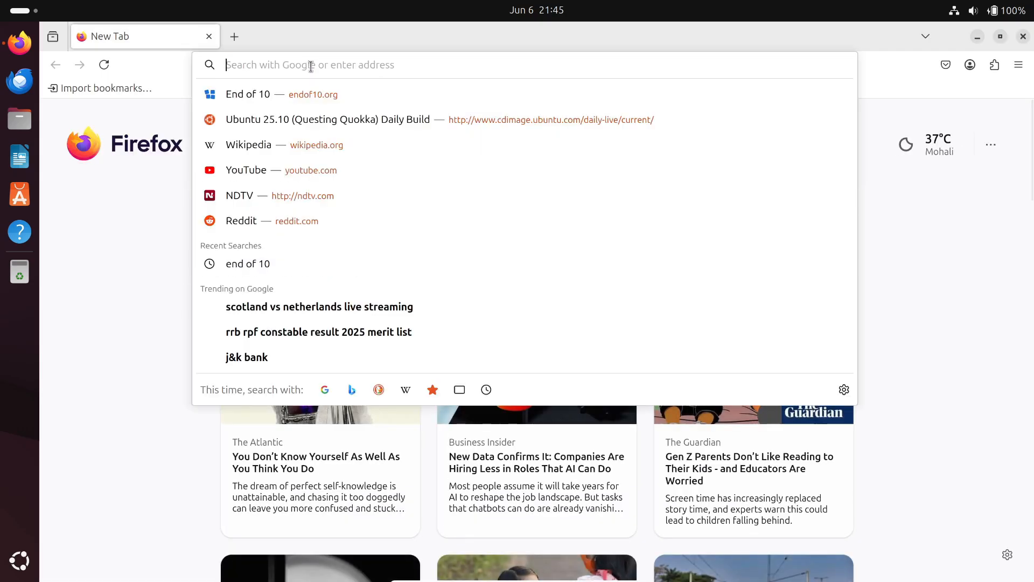
text(ubuntu)
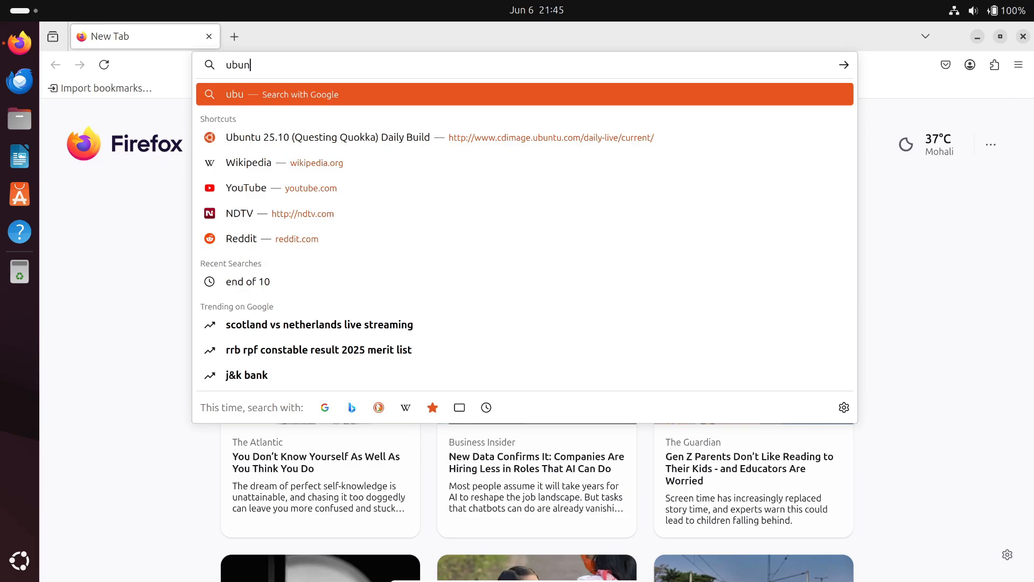
text( to)
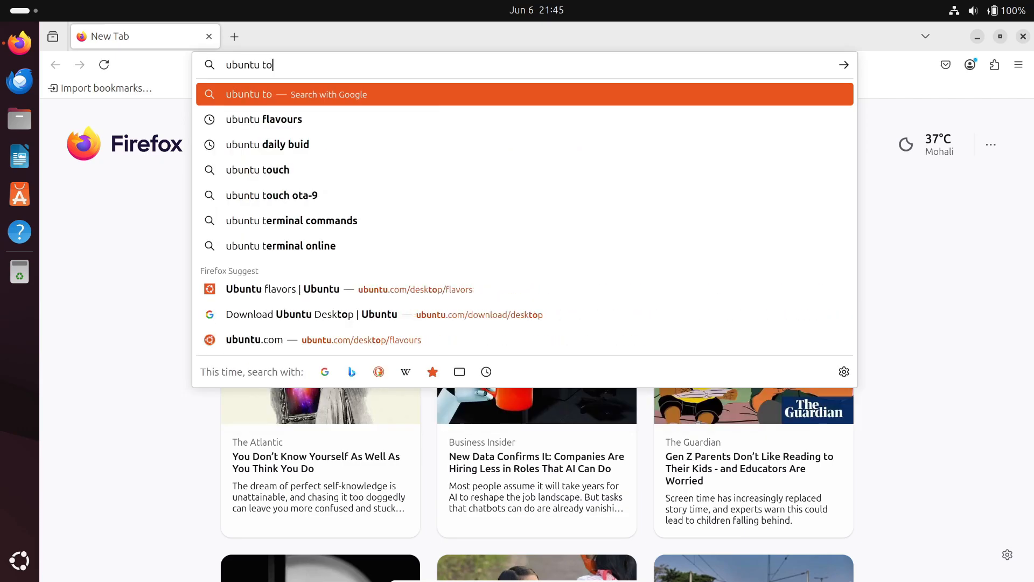
text(uch)
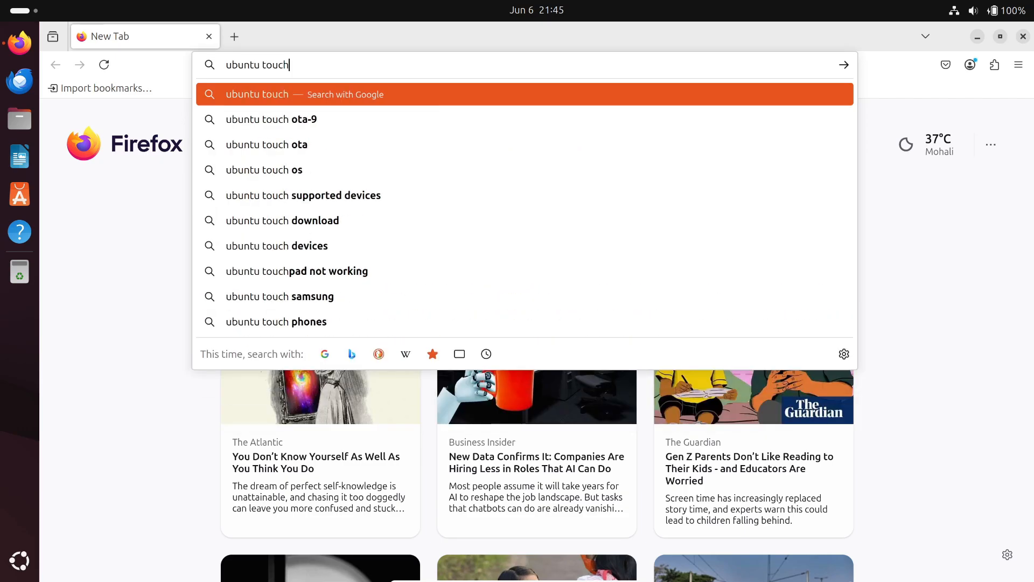
key(Down)
key(Return)
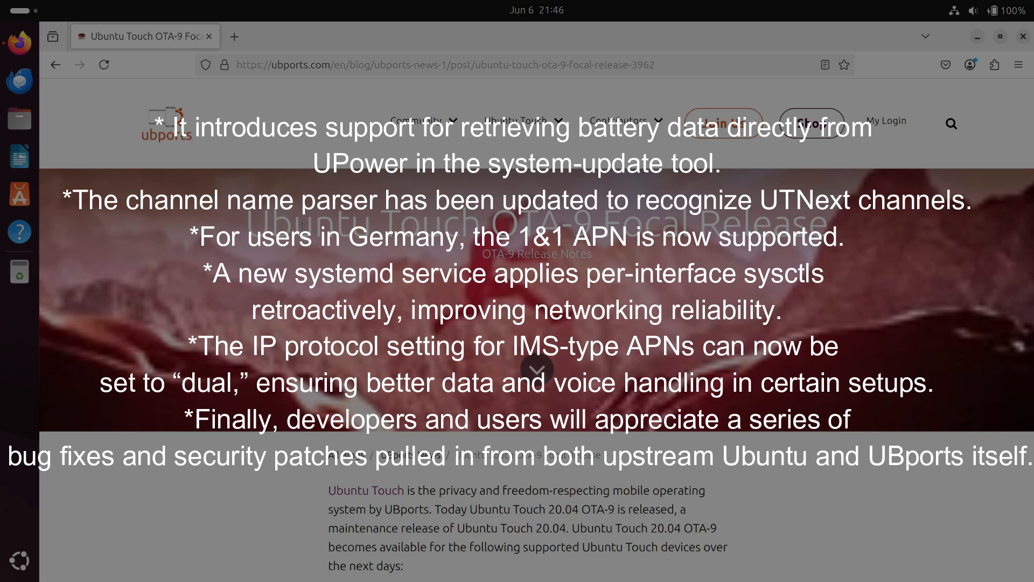
scroll(537, 279, down, 2)
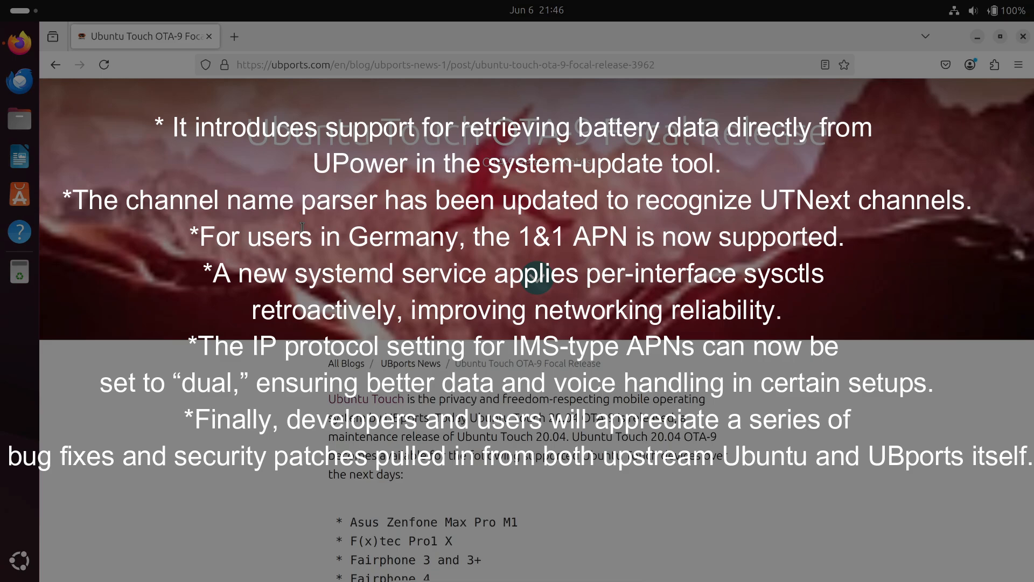
scroll(537, 279, down, 4)
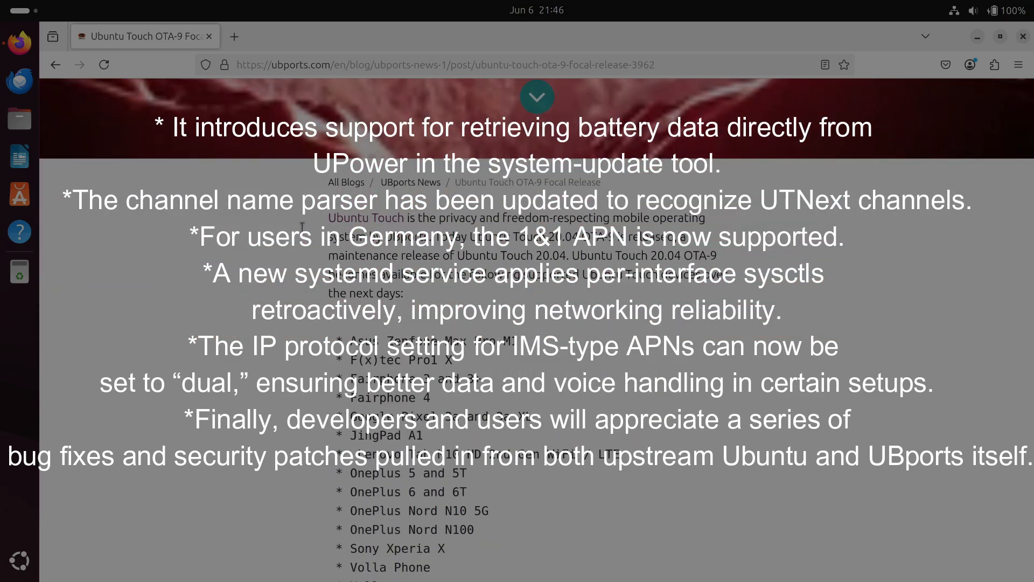
scroll(301, 228, down, 2)
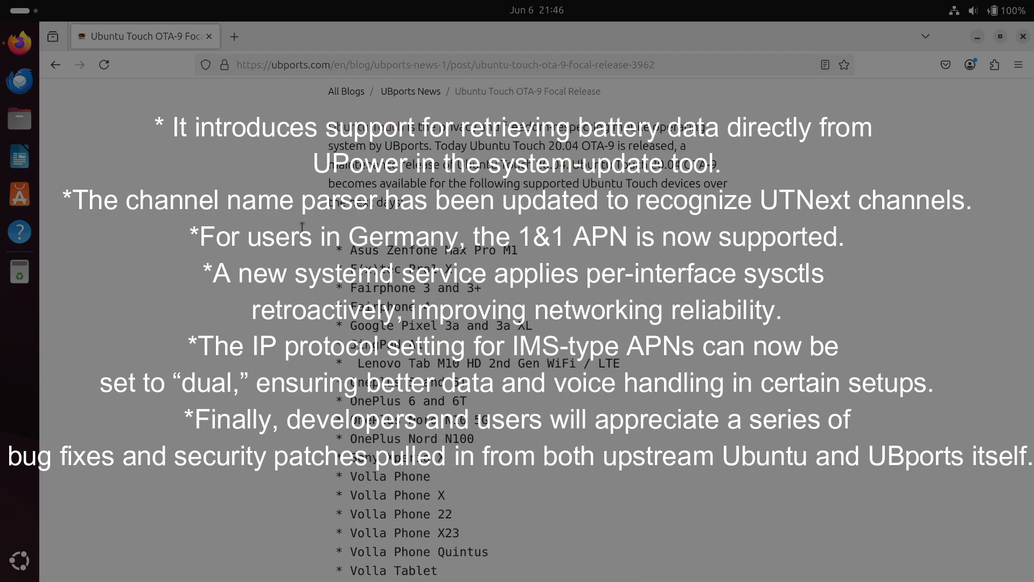
scroll(302, 227, down, 4)
scroll(302, 227, up, 2)
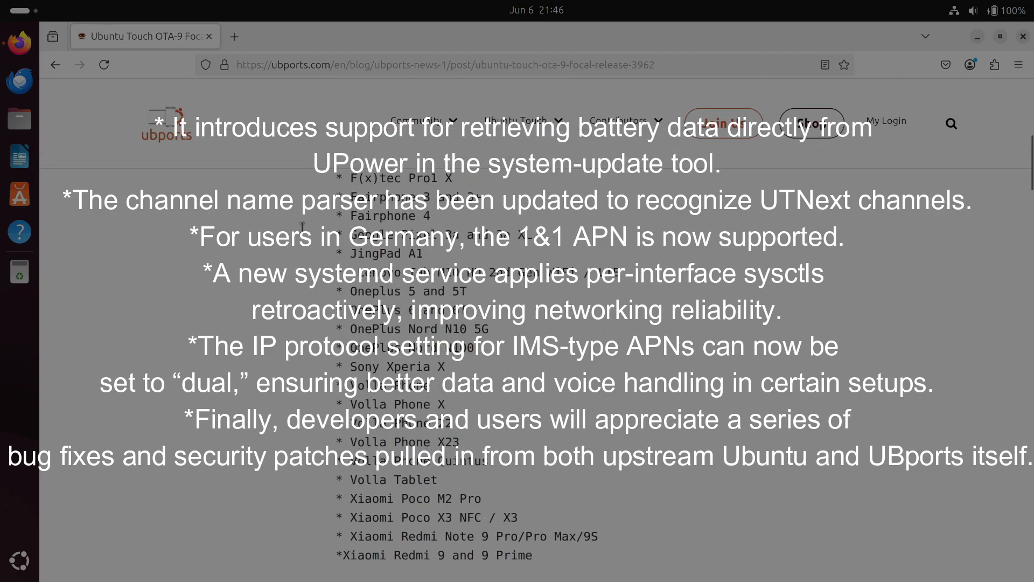
scroll(301, 227, up, 2)
scroll(301, 227, down, 2)
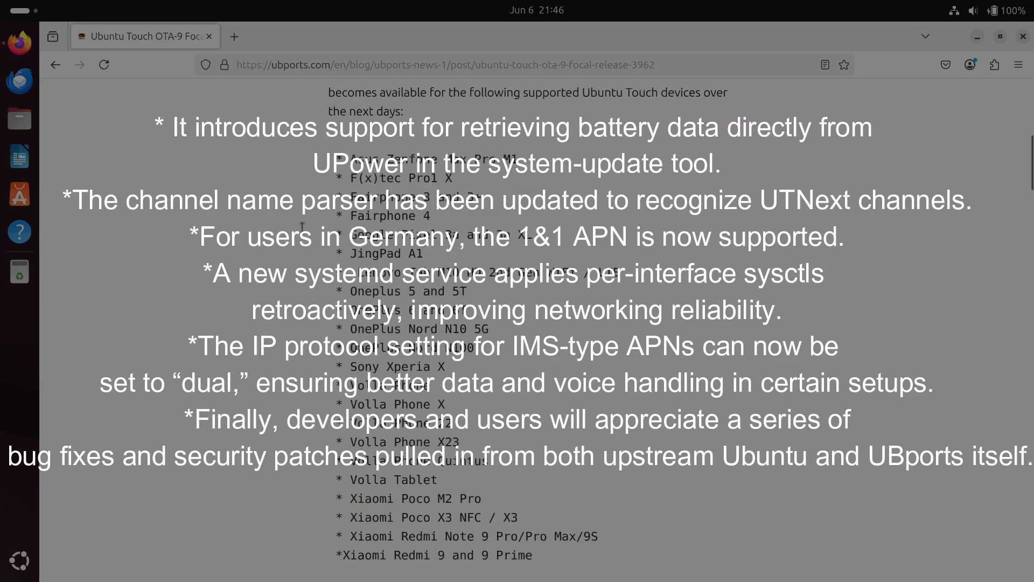
scroll(302, 226, down, 2)
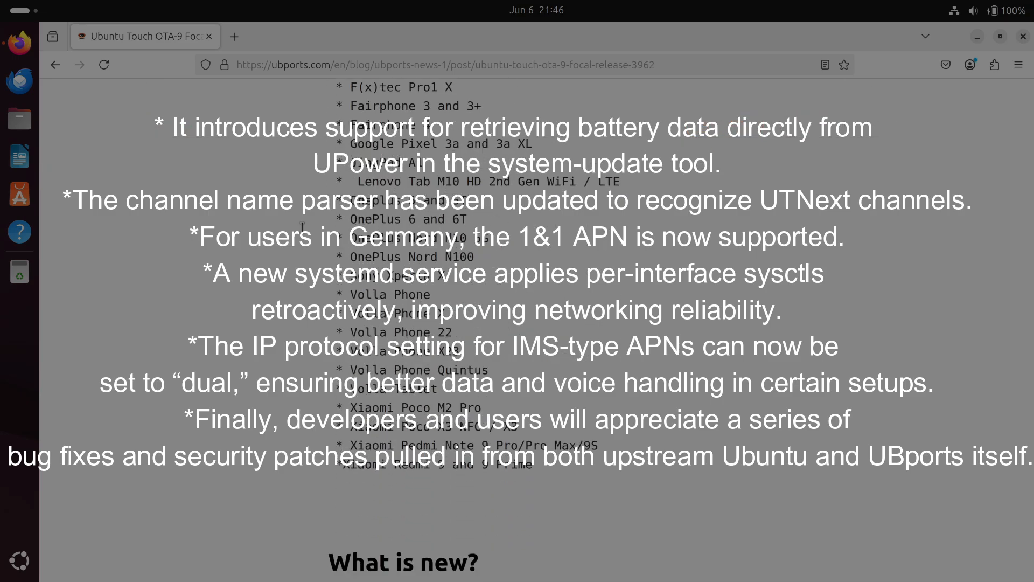
scroll(301, 227, down, 5)
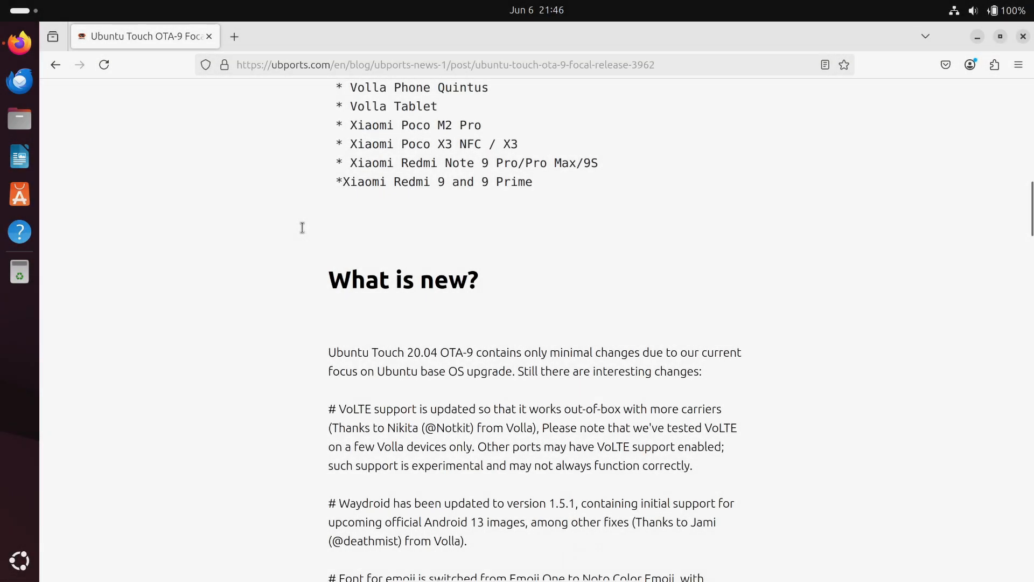
scroll(301, 227, down, 3)
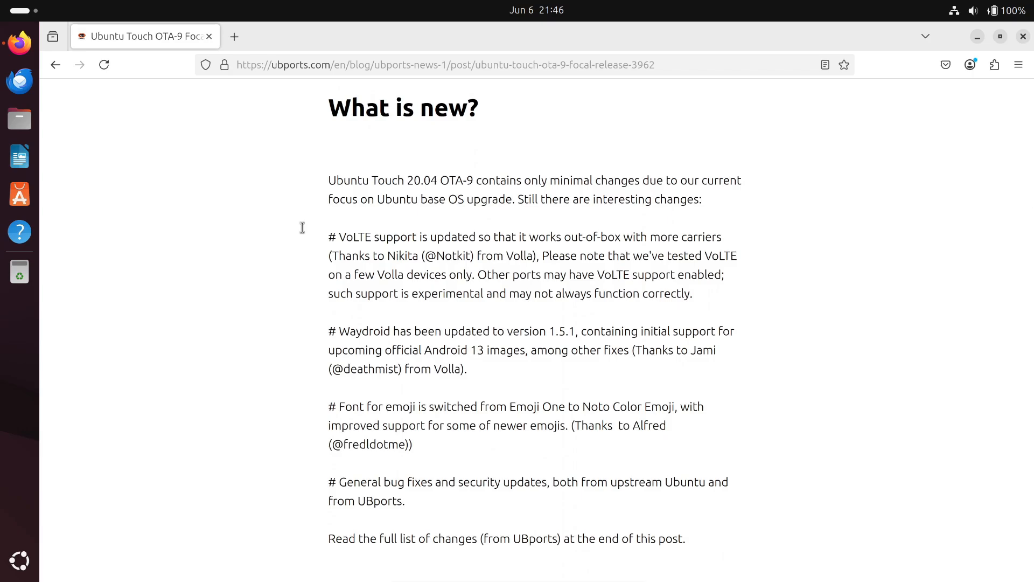
scroll(301, 227, down, 2)
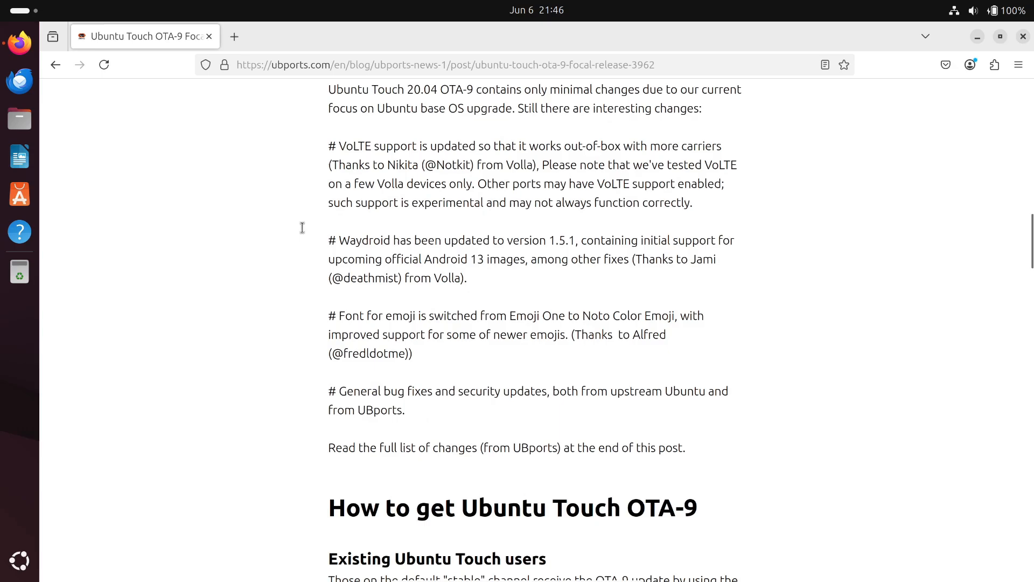
scroll(302, 227, down, 2)
scroll(301, 228, down, 2)
scroll(301, 227, down, 2)
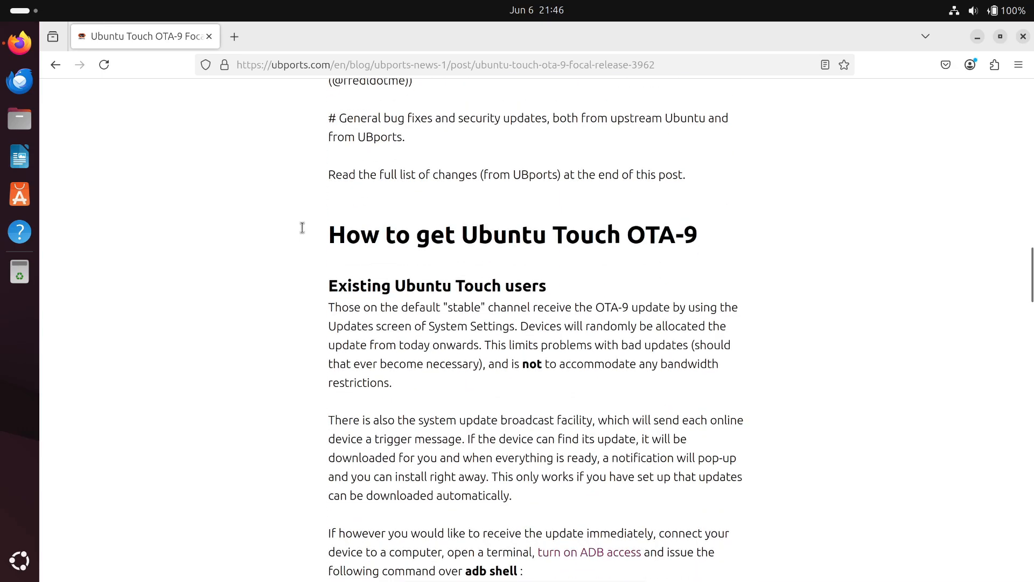
scroll(302, 227, down, 2)
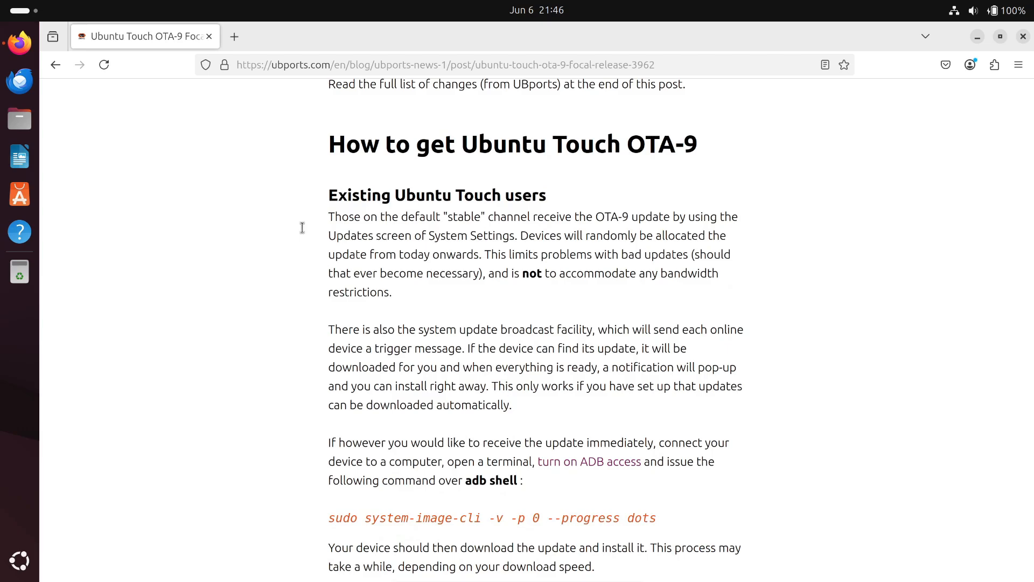
scroll(301, 227, down, 4)
scroll(301, 227, down, 4)
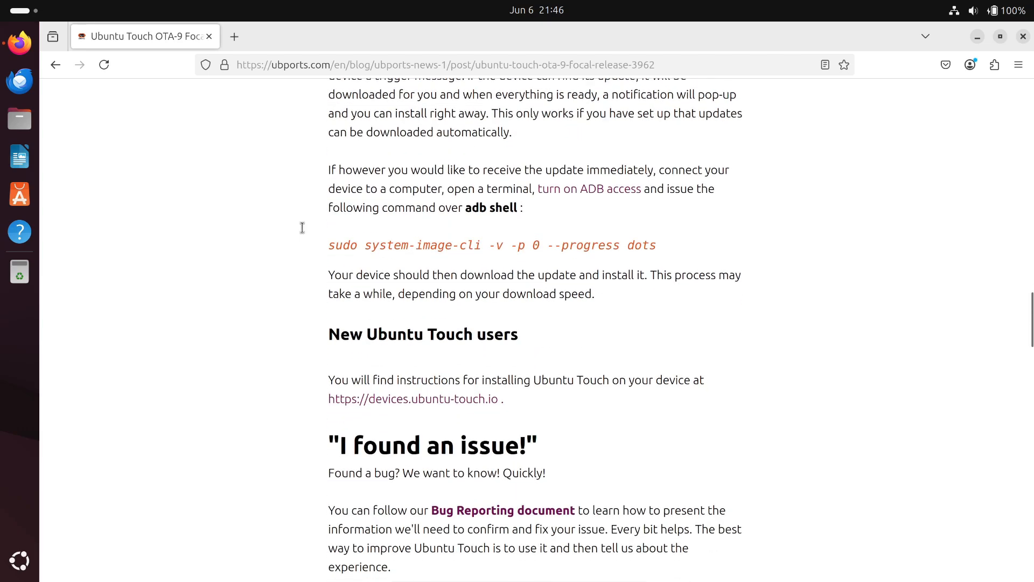
scroll(302, 227, down, 4)
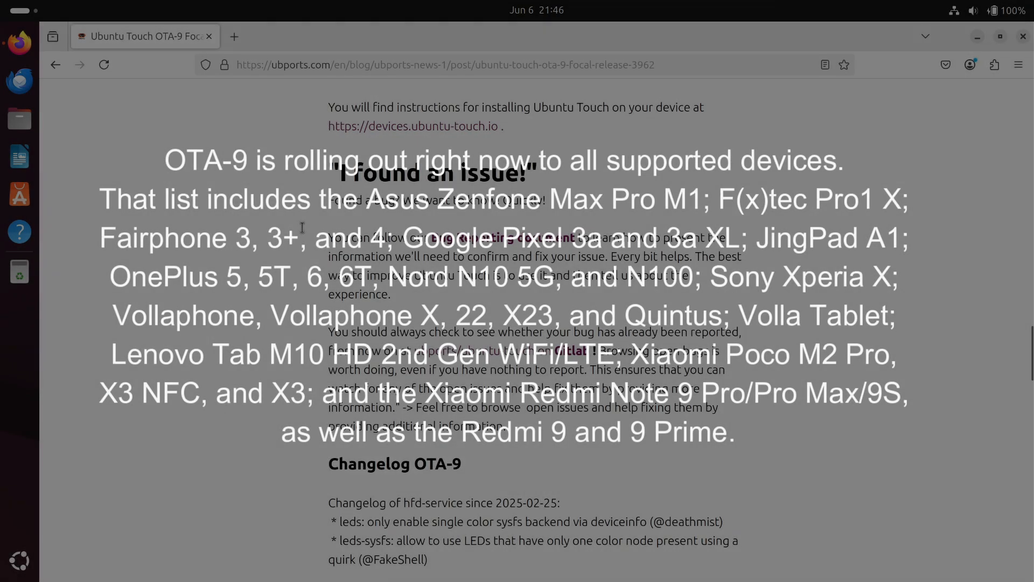
scroll(301, 226, down, 2)
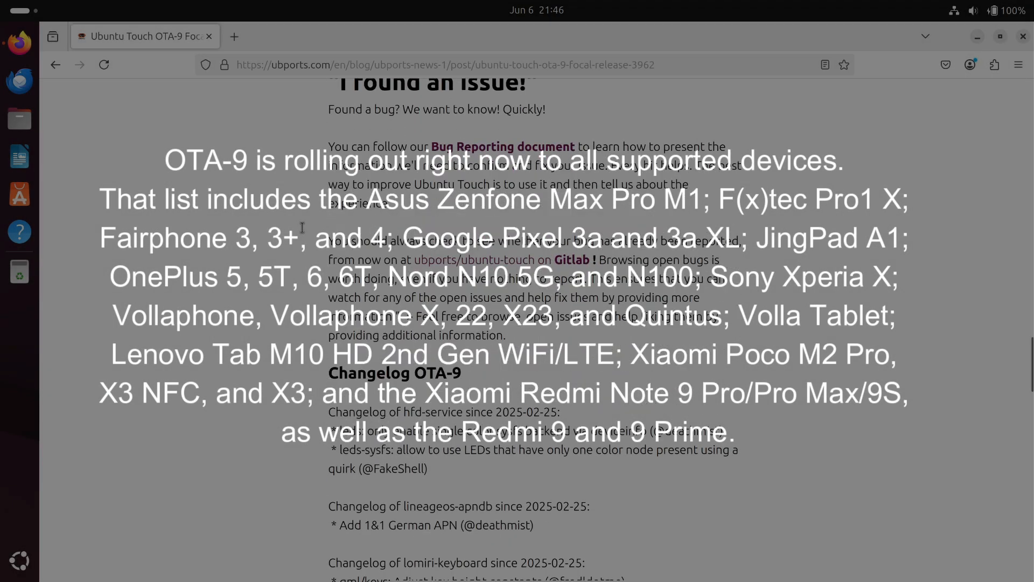
scroll(302, 227, down, 2)
scroll(301, 227, down, 2)
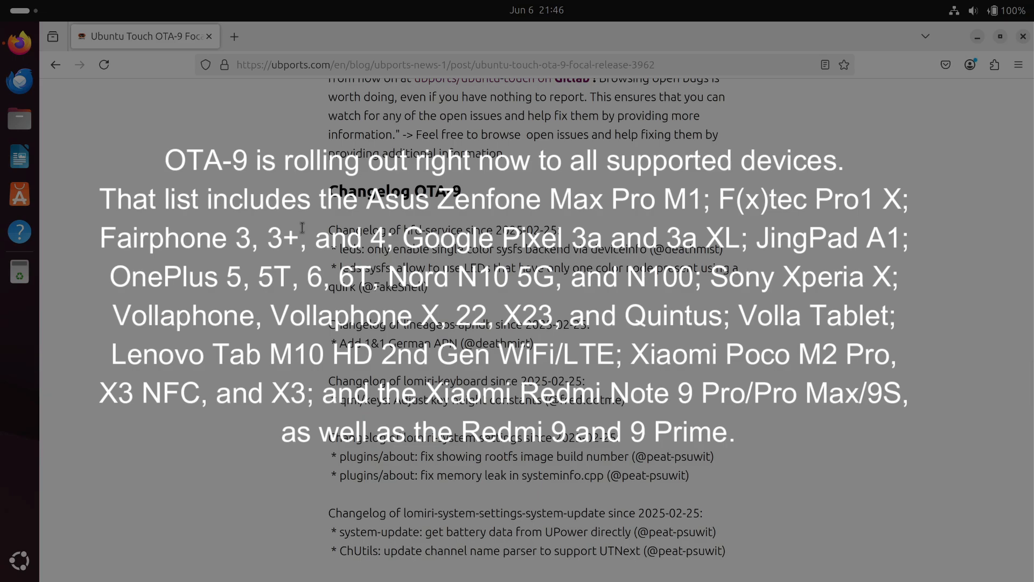
scroll(301, 227, down, 2)
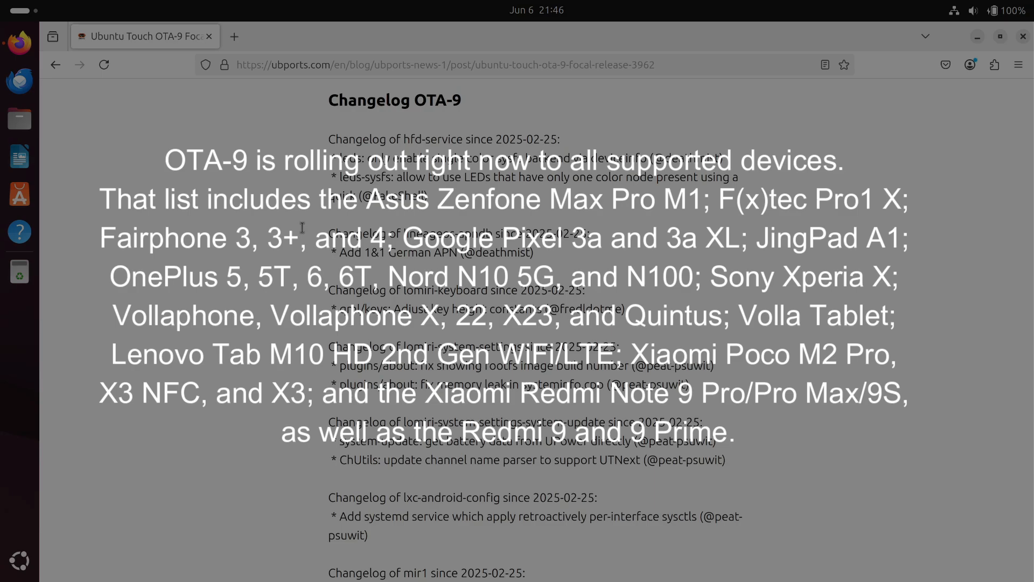
scroll(301, 227, down, 2)
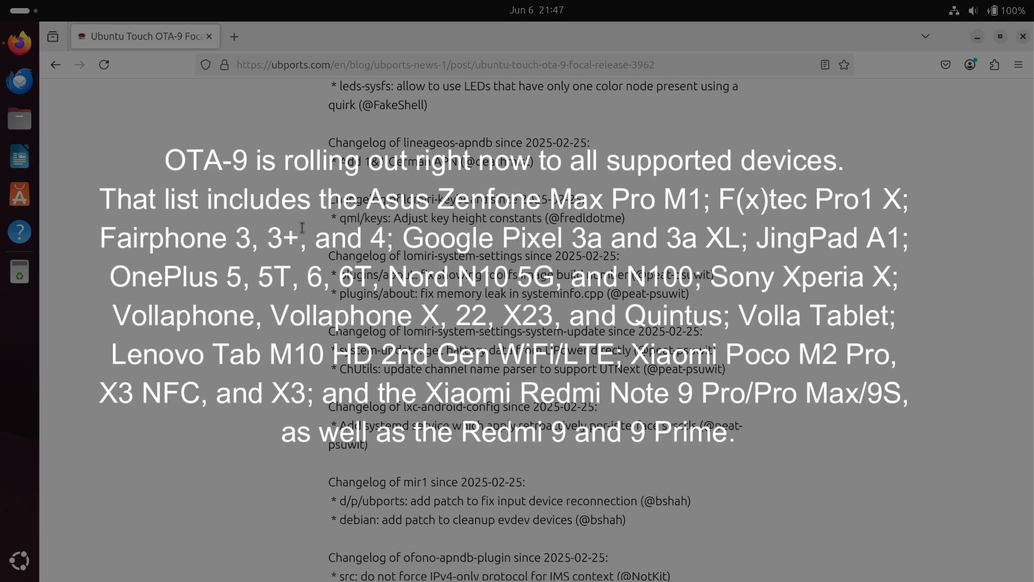
scroll(302, 227, down, 2)
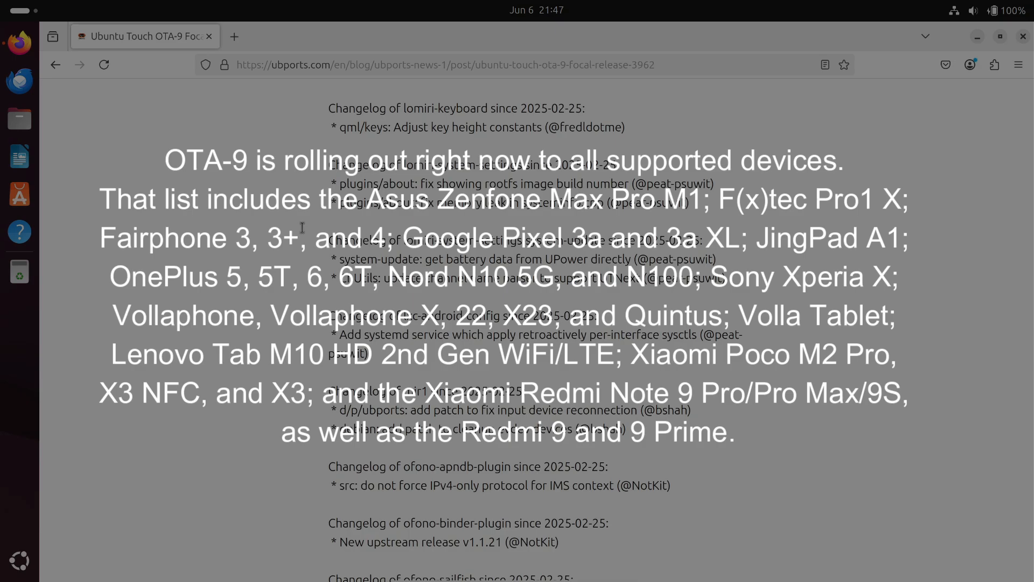
scroll(301, 227, down, 1)
scroll(302, 227, down, 3)
scroll(301, 227, down, 4)
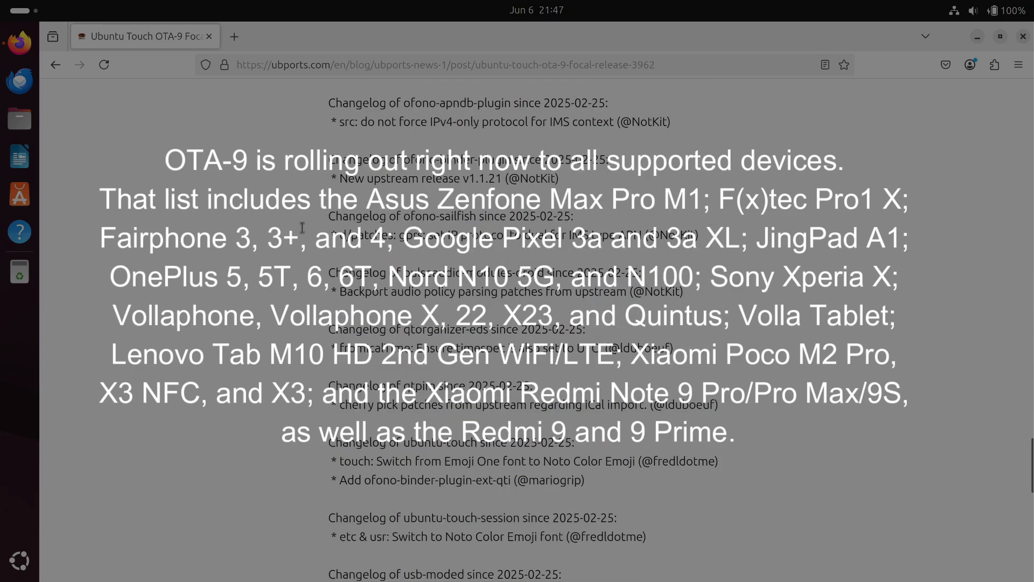
scroll(302, 227, down, 3)
scroll(302, 226, down, 3)
scroll(301, 228, down, 1)
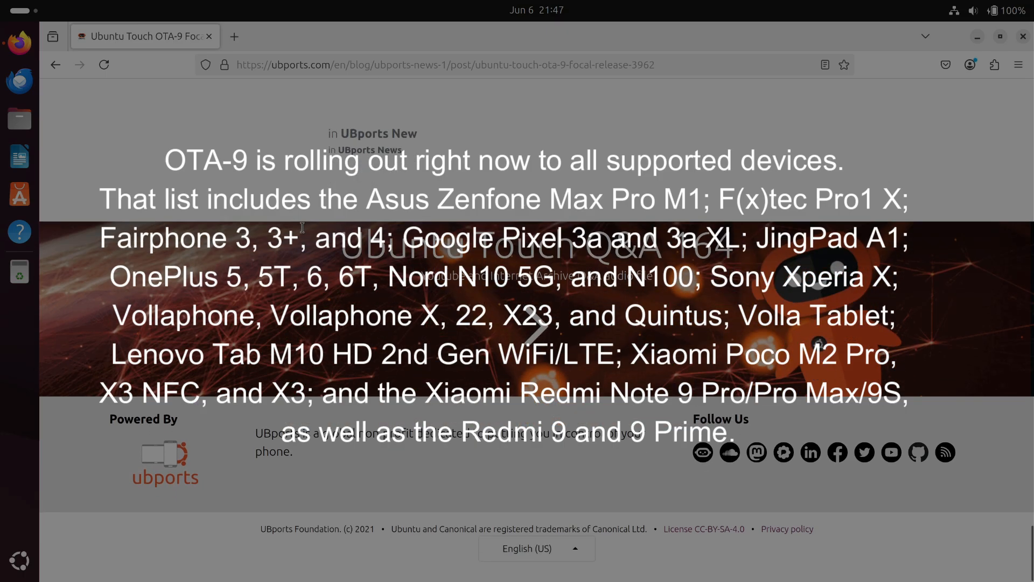
scroll(301, 227, up, 3)
scroll(302, 227, up, 3)
scroll(302, 227, up, 3)
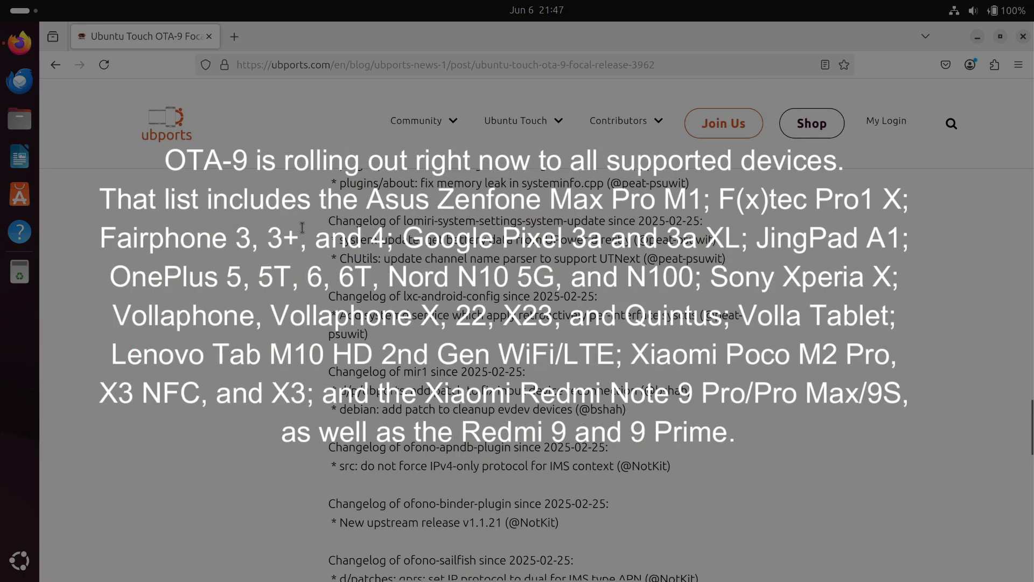
scroll(301, 227, up, 3)
scroll(301, 227, up, 3)
scroll(301, 228, up, 3)
scroll(301, 228, up, 3)
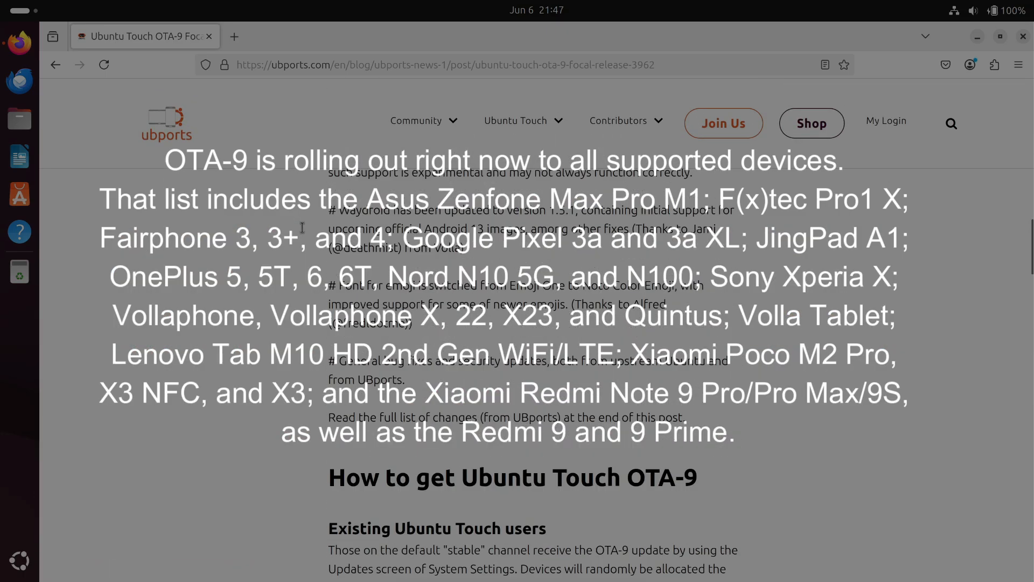
scroll(301, 228, up, 3)
scroll(301, 227, up, 3)
scroll(301, 227, up, 3)
scroll(302, 227, up, 3)
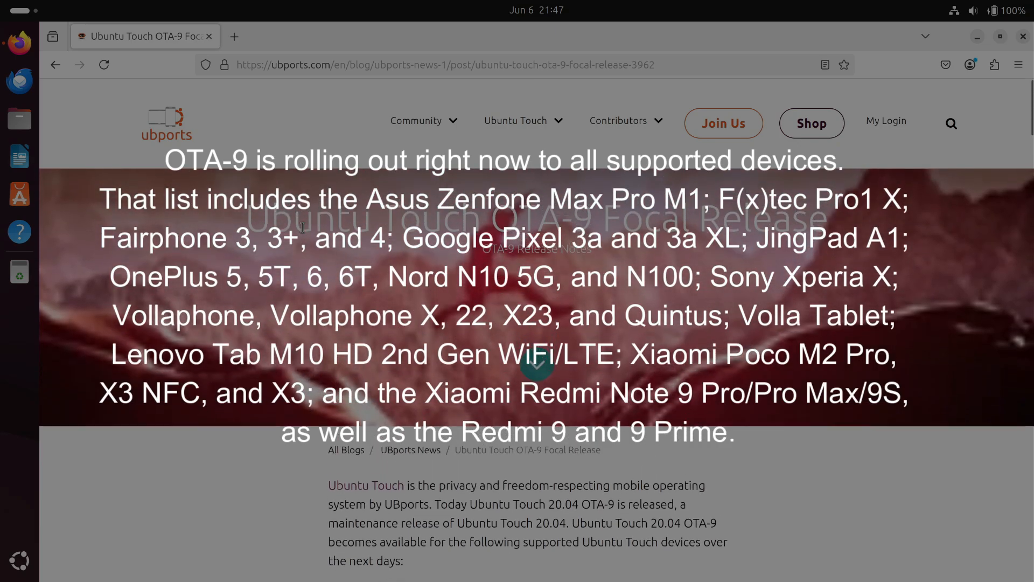